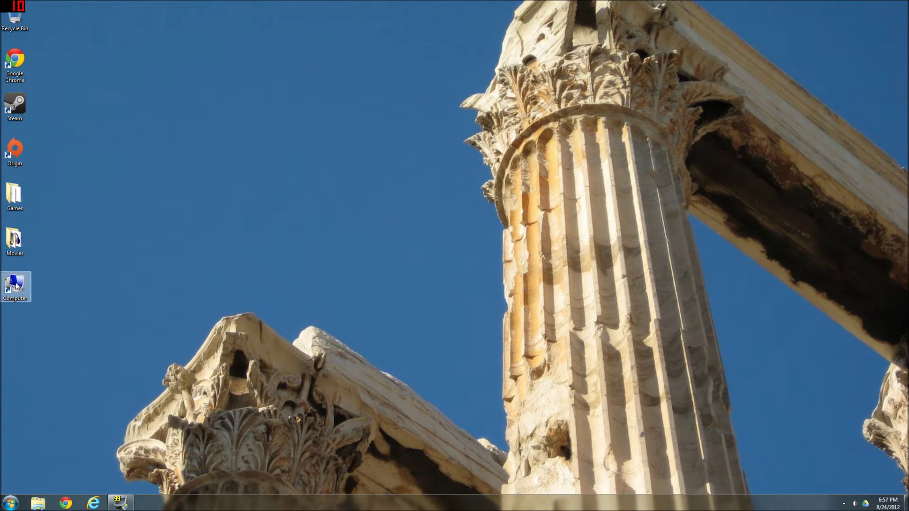
Open Disk Management through Control Panel's System and Security tools for creating and formatting hard disk partitions
{"action": "left_click", "coordinate": [10, 500]}
{"action": "left_click", "coordinate": [138, 388]}
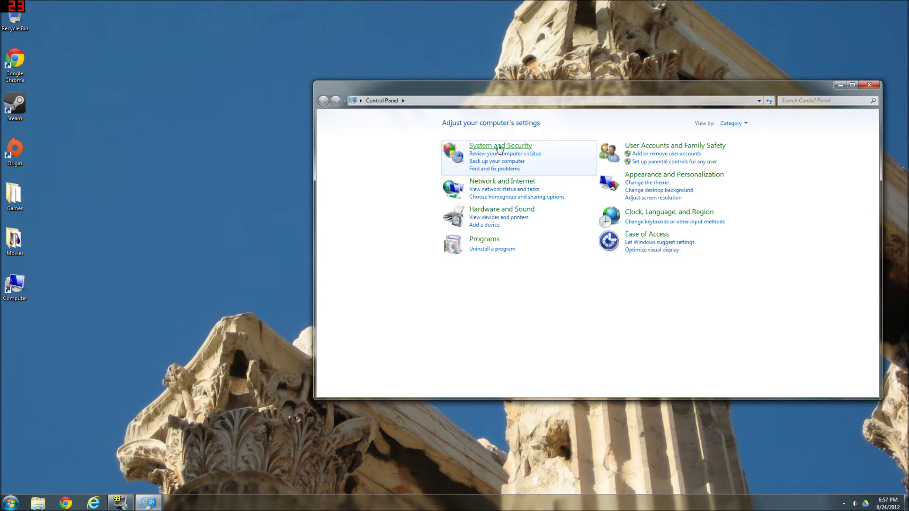
{"action": "left_click", "coordinate": [499, 147]}
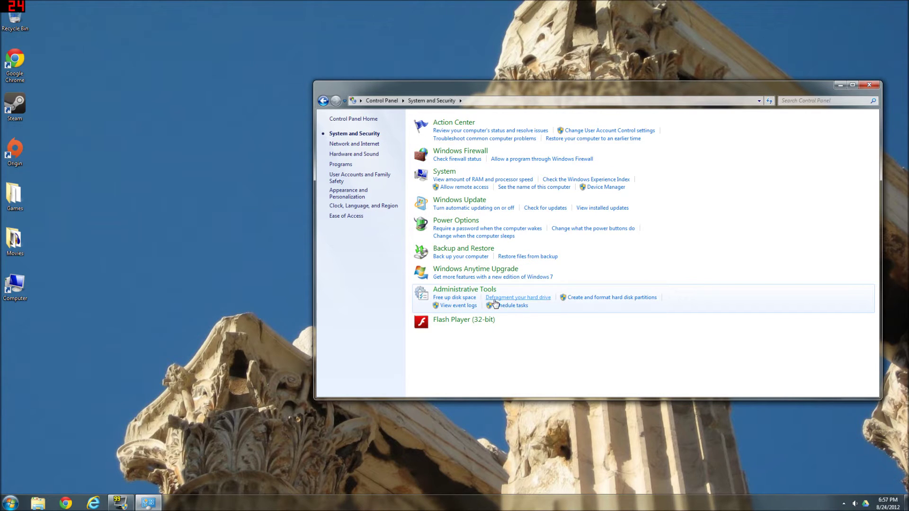
{"action": "left_click", "coordinate": [589, 298]}
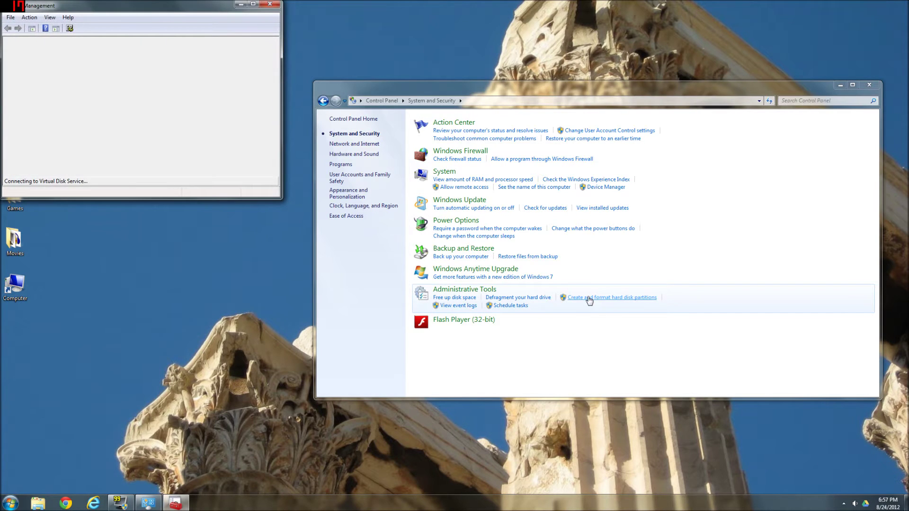
{"action": "left_click_drag", "start_coordinate": [154, 8], "coordinate": [282, 69]}
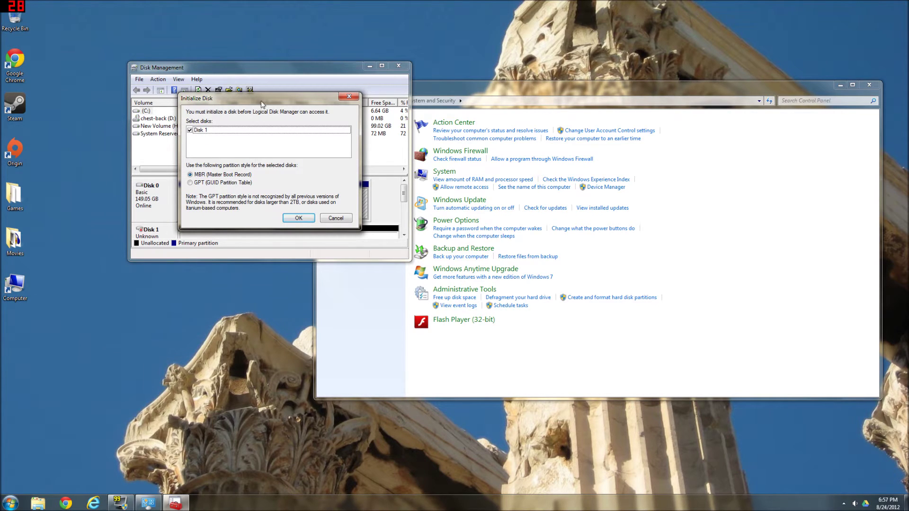
Initialize Disk 1 with the MBR (Master Boot Record) partition style
{"action": "left_click_drag", "start_coordinate": [261, 104], "coordinate": [262, 140]}
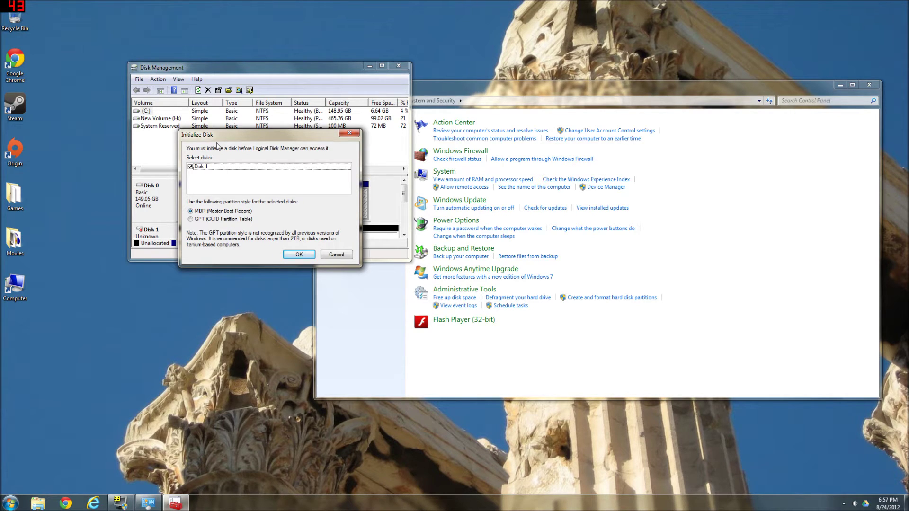
{"action": "left_click_drag", "start_coordinate": [217, 138], "coordinate": [215, 119]}
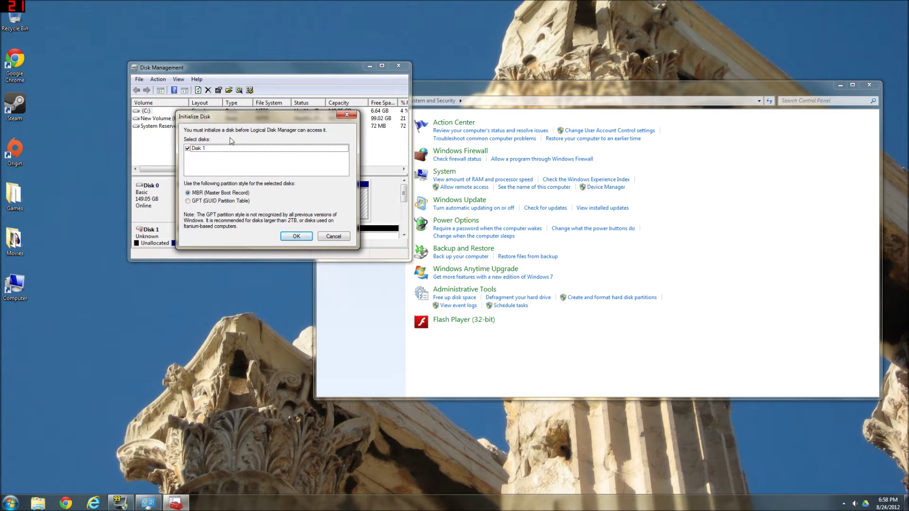
{"action": "left_click_drag", "start_coordinate": [237, 121], "coordinate": [182, 53]}
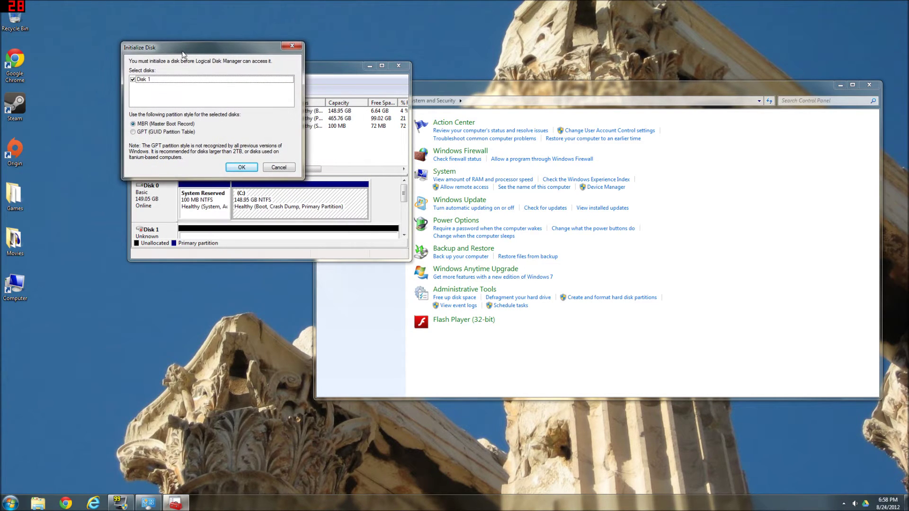
{"action": "left_click", "coordinate": [241, 167]}
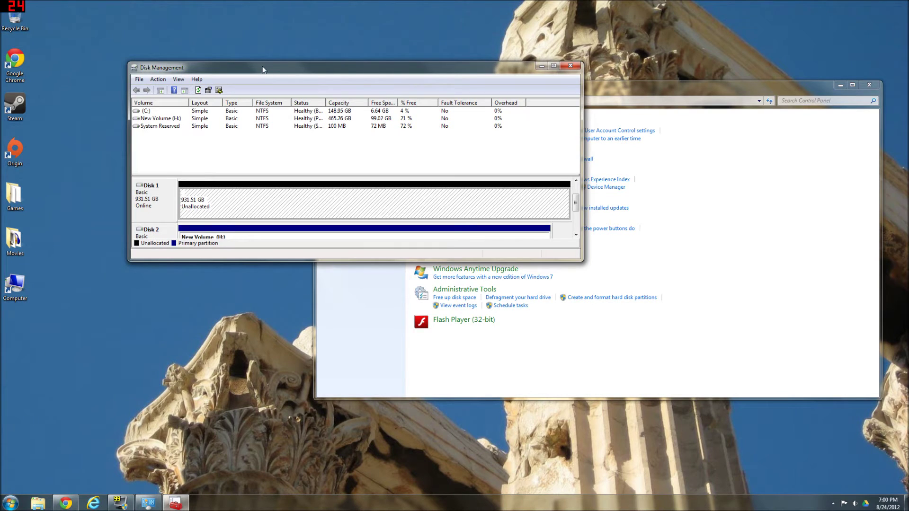
Examine which physical disk holds each of the existing volumes: C:, New Volume (H:) and System Reserved
{"action": "left_click_drag", "start_coordinate": [263, 70], "coordinate": [331, 142]}
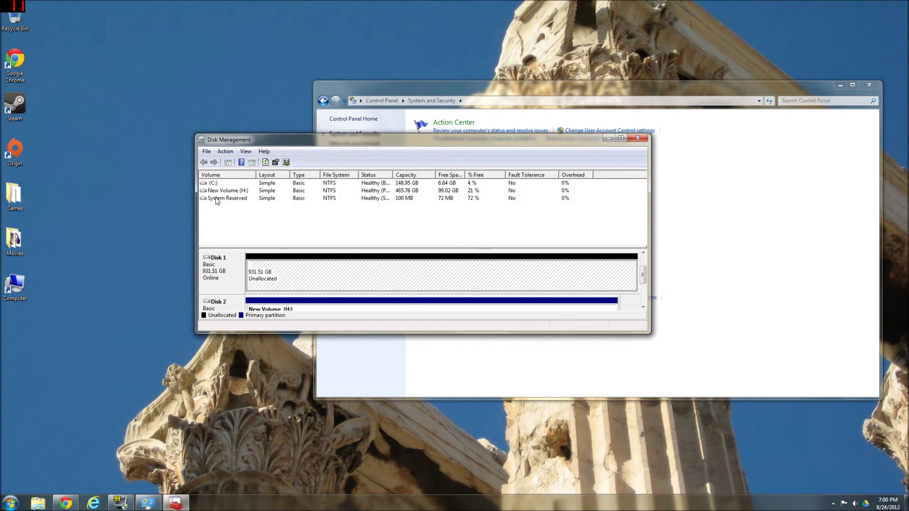
{"action": "left_click", "coordinate": [212, 183]}
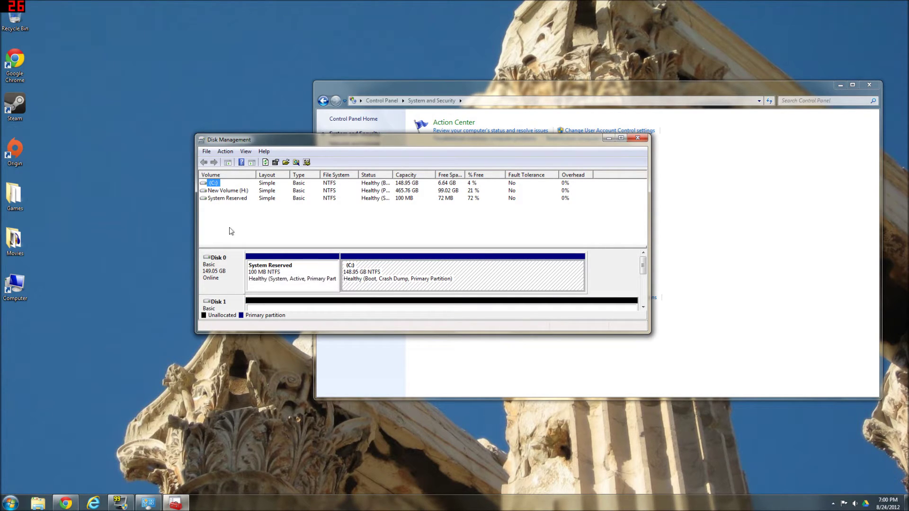
{"action": "left_click", "coordinate": [225, 190]}
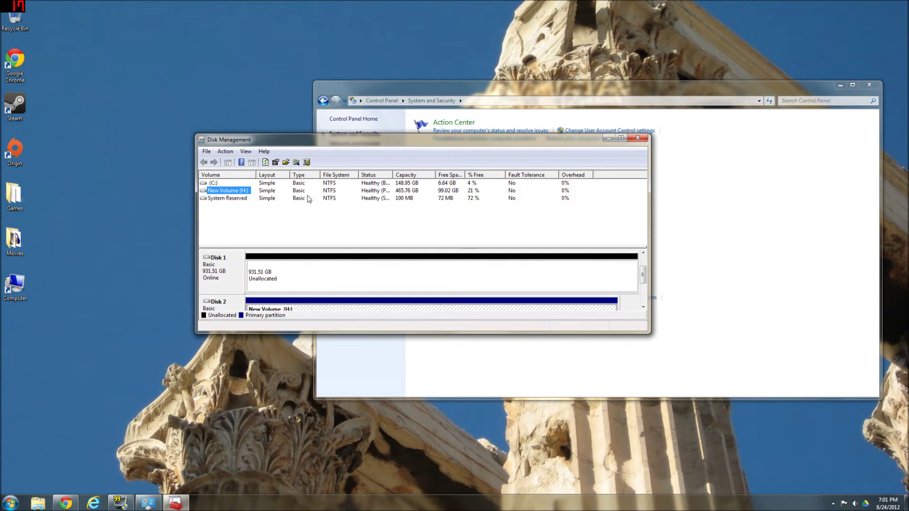
{"action": "left_click", "coordinate": [237, 199]}
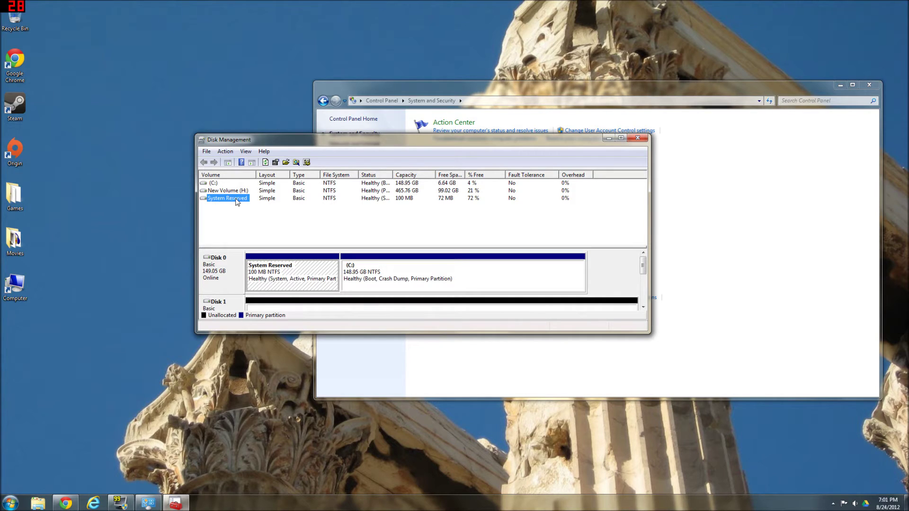
{"action": "left_click", "coordinate": [237, 224]}
{"action": "left_click", "coordinate": [221, 183]}
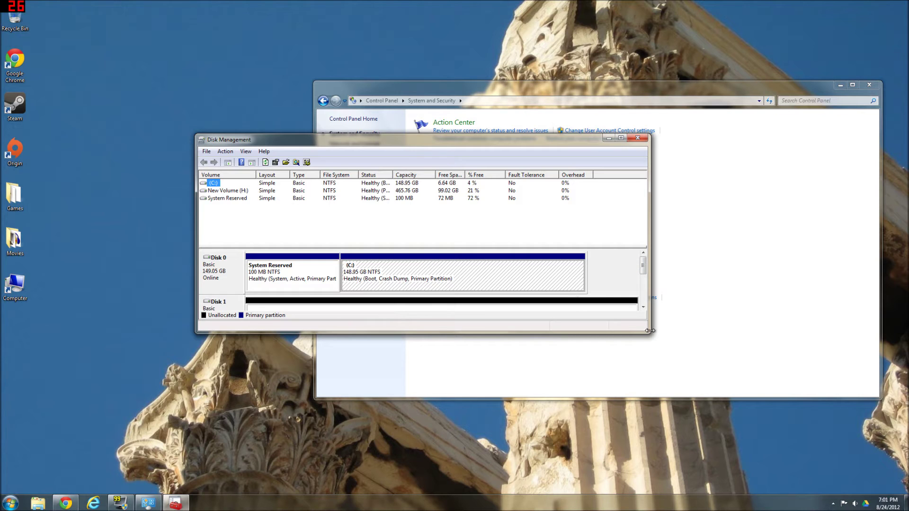
Enlarge and reposition the Disk Management window so that all disks fit in view together
{"action": "left_click_drag", "start_coordinate": [648, 332], "coordinate": [728, 493]}
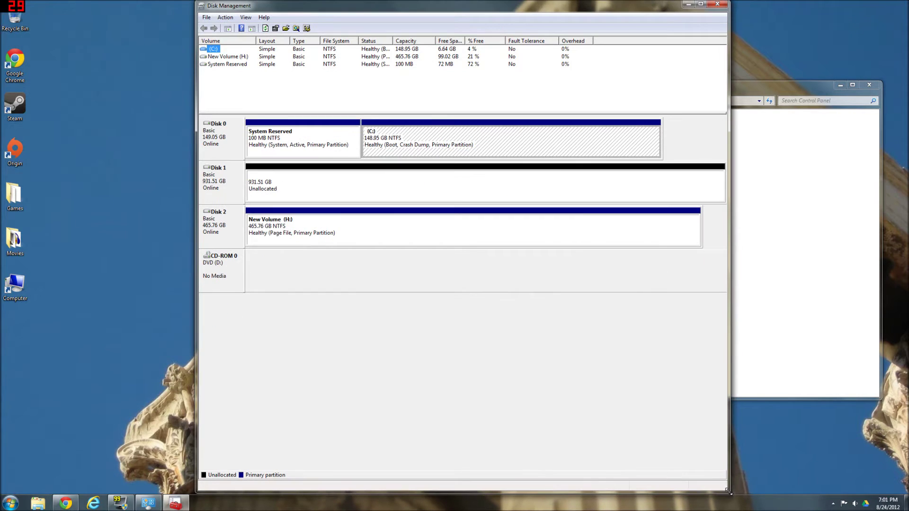
{"action": "left_click_drag", "start_coordinate": [383, 12], "coordinate": [371, 25]}
{"action": "left_click_drag", "start_coordinate": [637, 219], "coordinate": [699, 464]}
{"action": "left_click", "coordinate": [204, 201]}
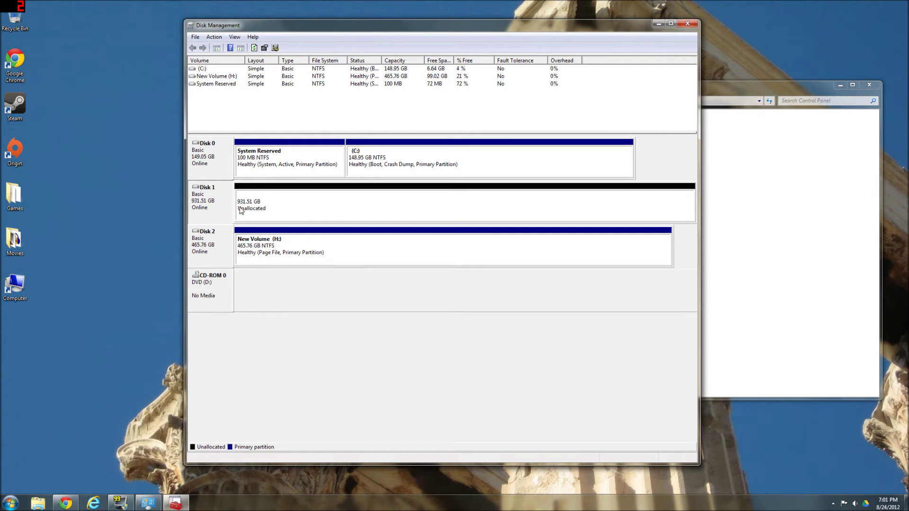
Start a new simple volume in Disk 1's unallocated space, using the maximum size of 953867 MB
{"action": "right_click", "coordinate": [254, 202]}
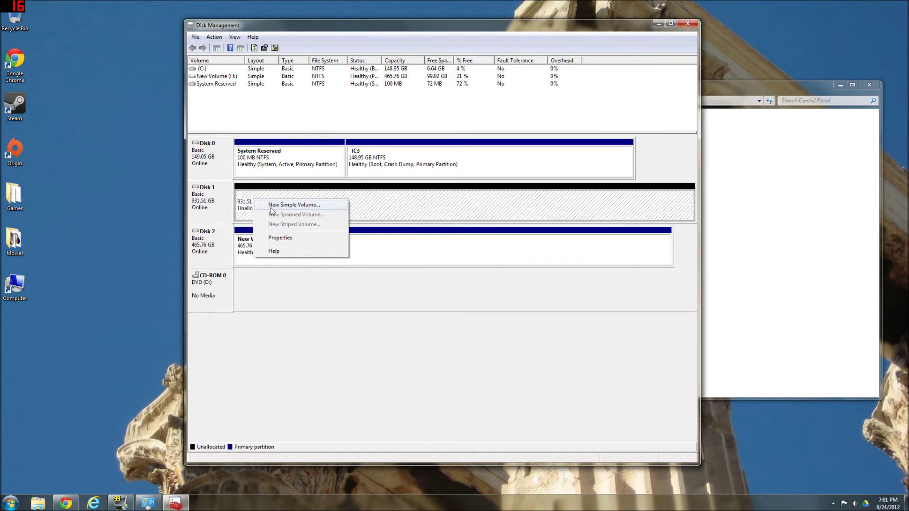
{"action": "left_click", "coordinate": [273, 206]}
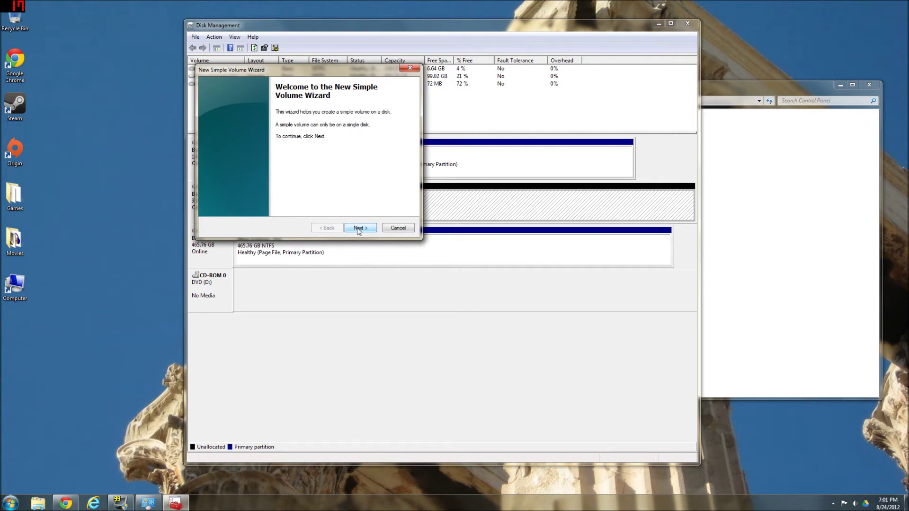
{"action": "left_click", "coordinate": [360, 228]}
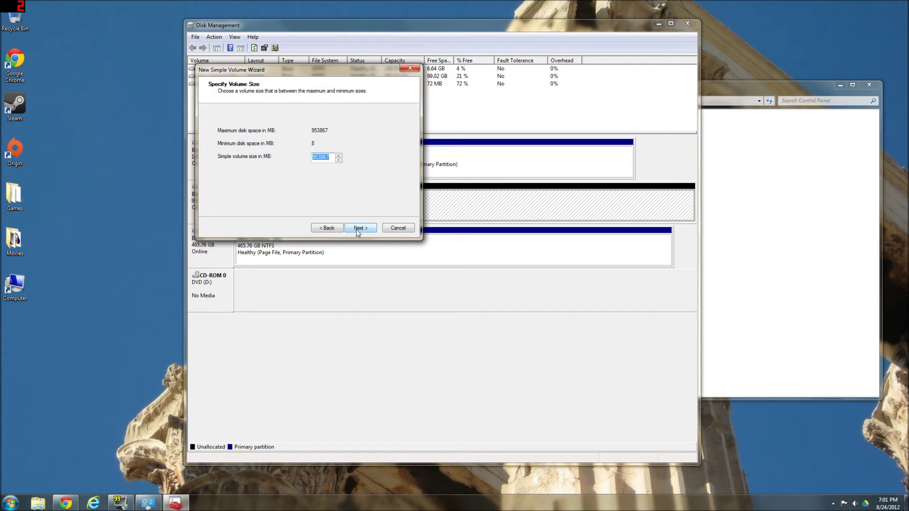
{"action": "left_click", "coordinate": [357, 230]}
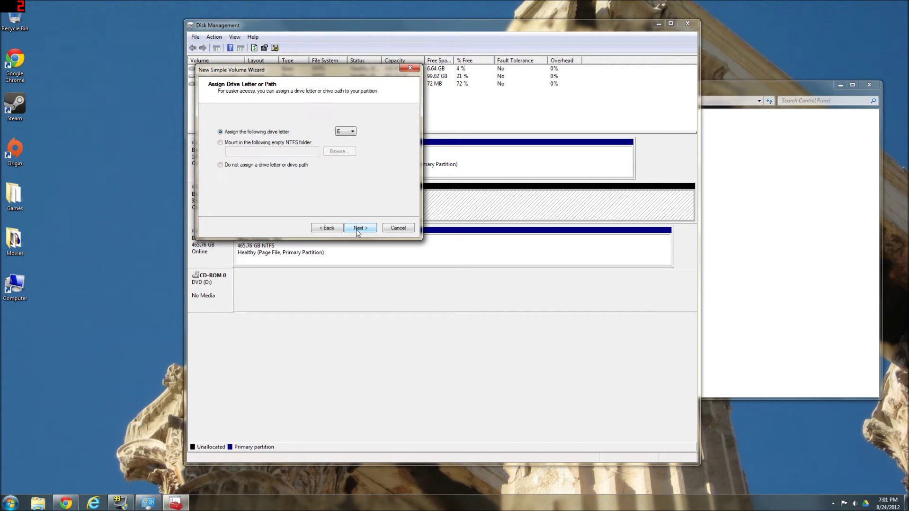
Assign drive letter T to the new volume
{"action": "left_click", "coordinate": [352, 133]}
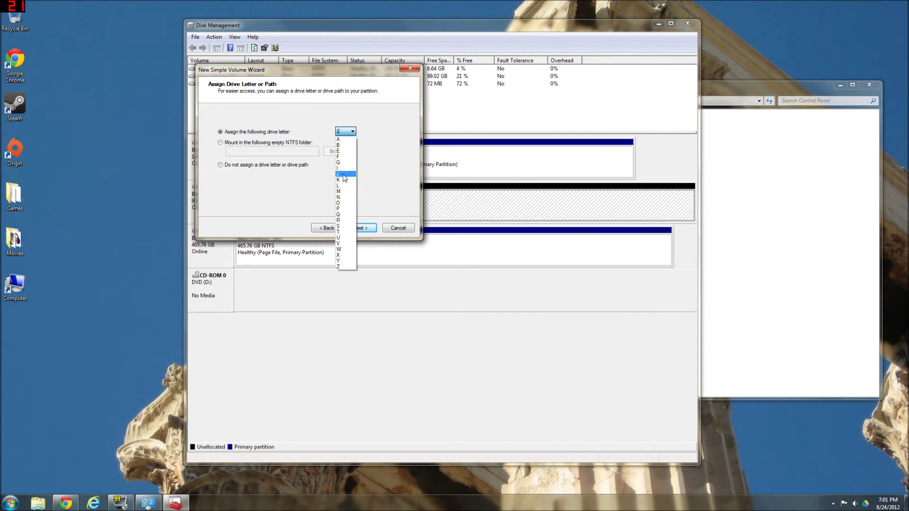
{"action": "left_click", "coordinate": [344, 234]}
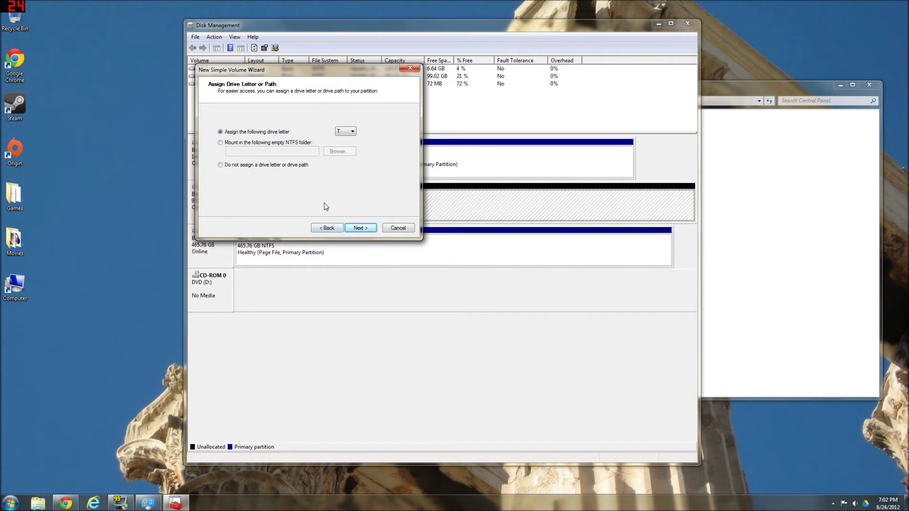
{"action": "left_click", "coordinate": [359, 228]}
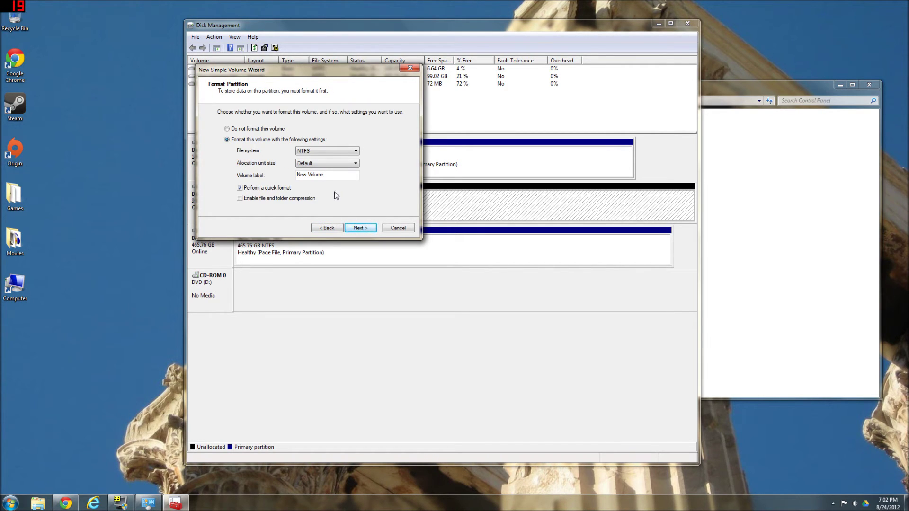
Format the new volume as NTFS with the default allocation unit size and the volume label Terra
{"action": "left_click", "coordinate": [334, 150]}
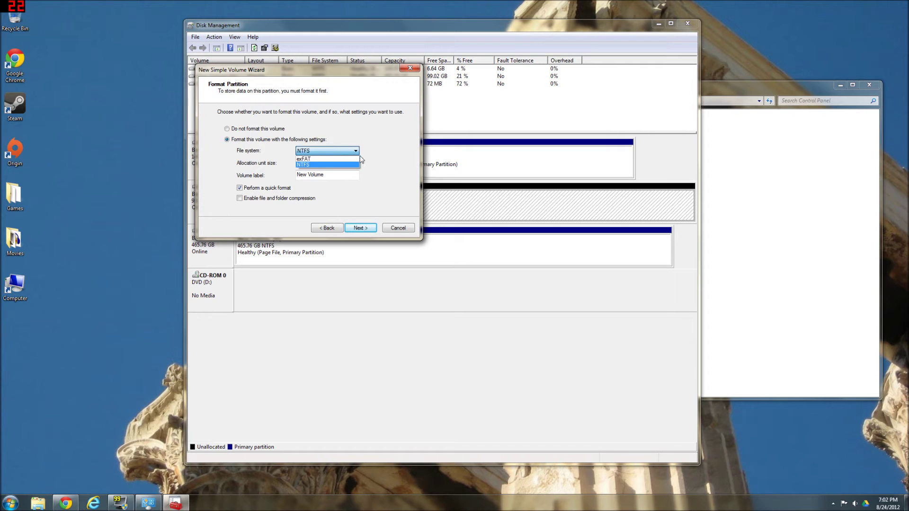
{"action": "left_click", "coordinate": [397, 162]}
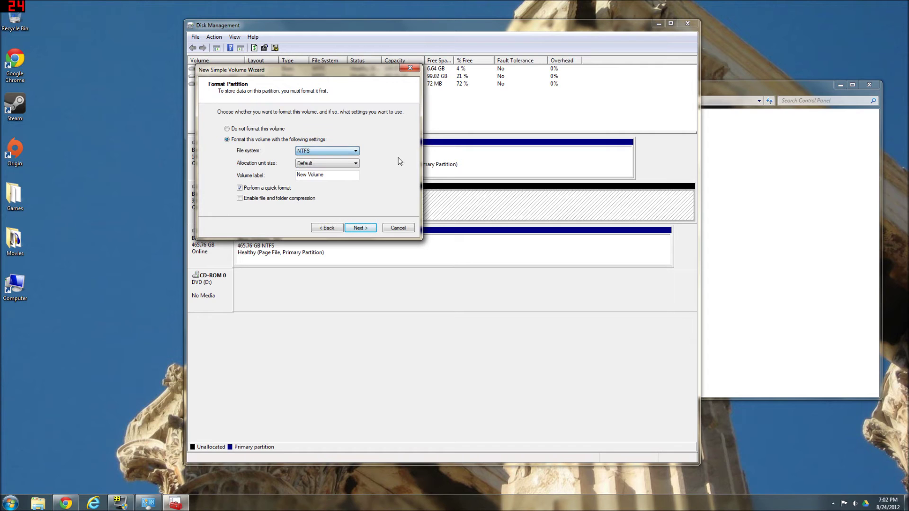
{"action": "left_click", "coordinate": [354, 165]}
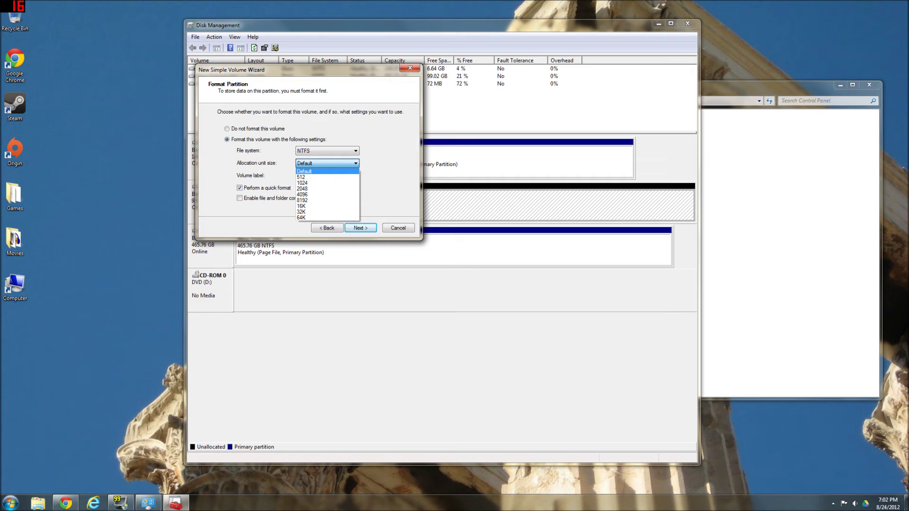
{"action": "key", "text": "Return"}
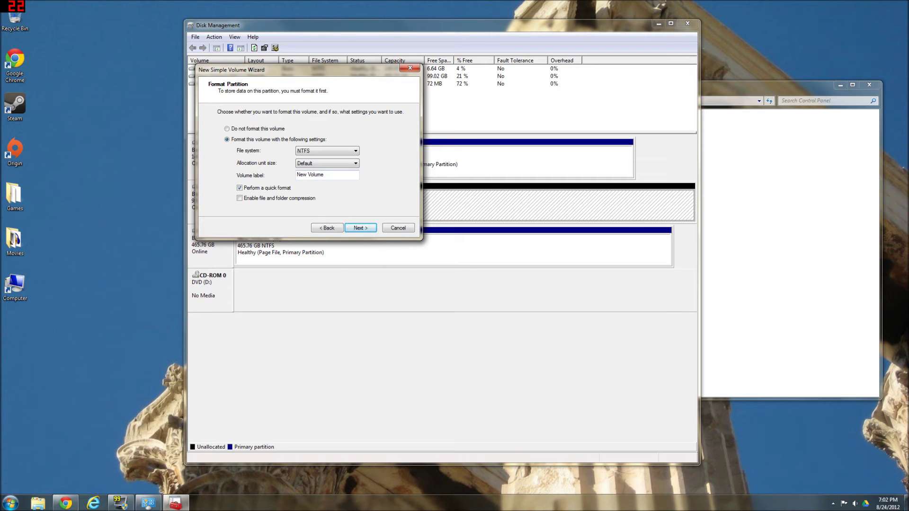
{"action": "left_click_drag", "start_coordinate": [295, 73], "coordinate": [307, 93]}
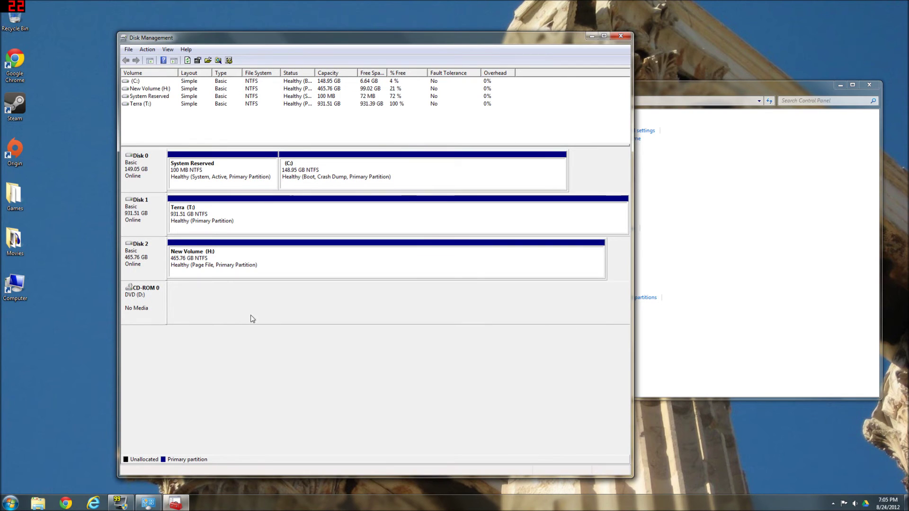
Check the contents of the Terra (T:) drive in Computer and return to the drive list
{"action": "double_click", "coordinate": [18, 286]}
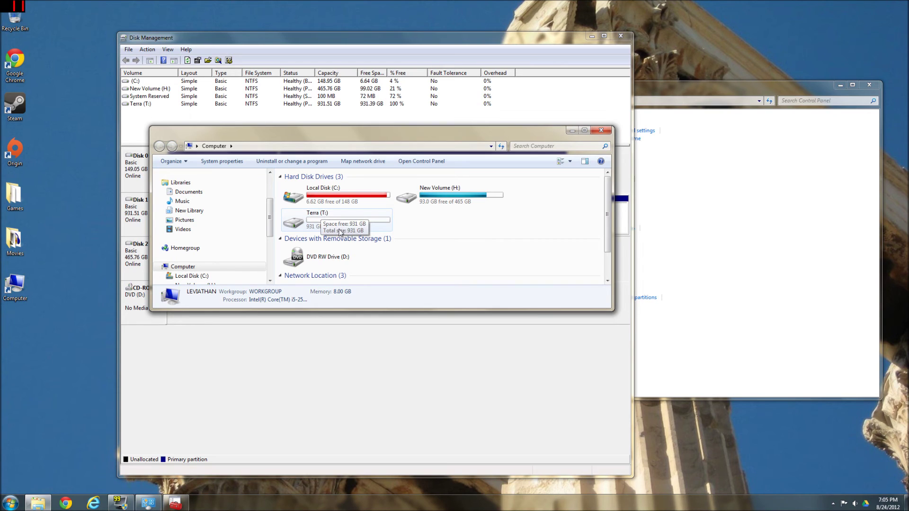
{"action": "double_click", "coordinate": [347, 225]}
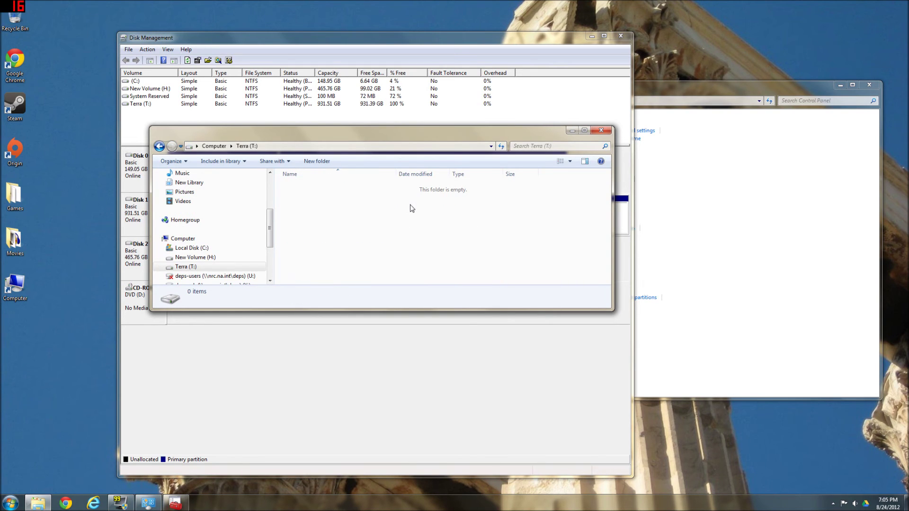
{"action": "key", "text": "BackSpace"}
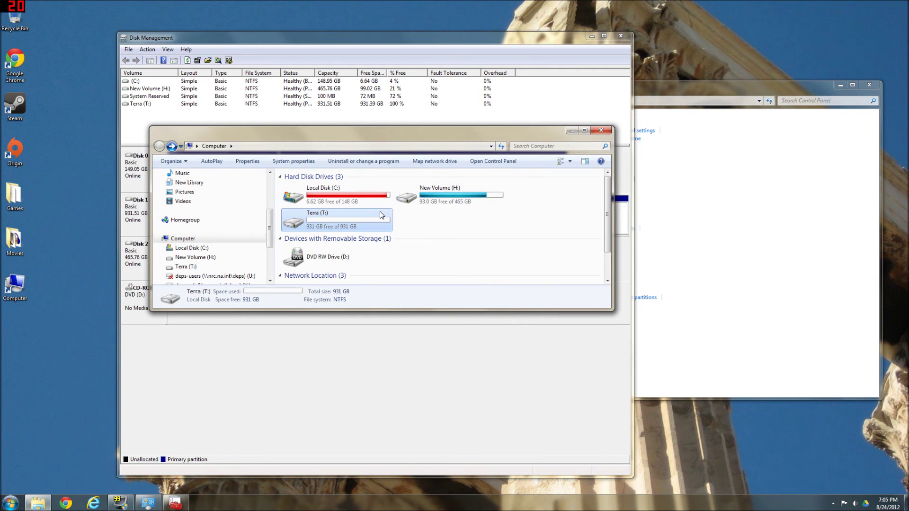